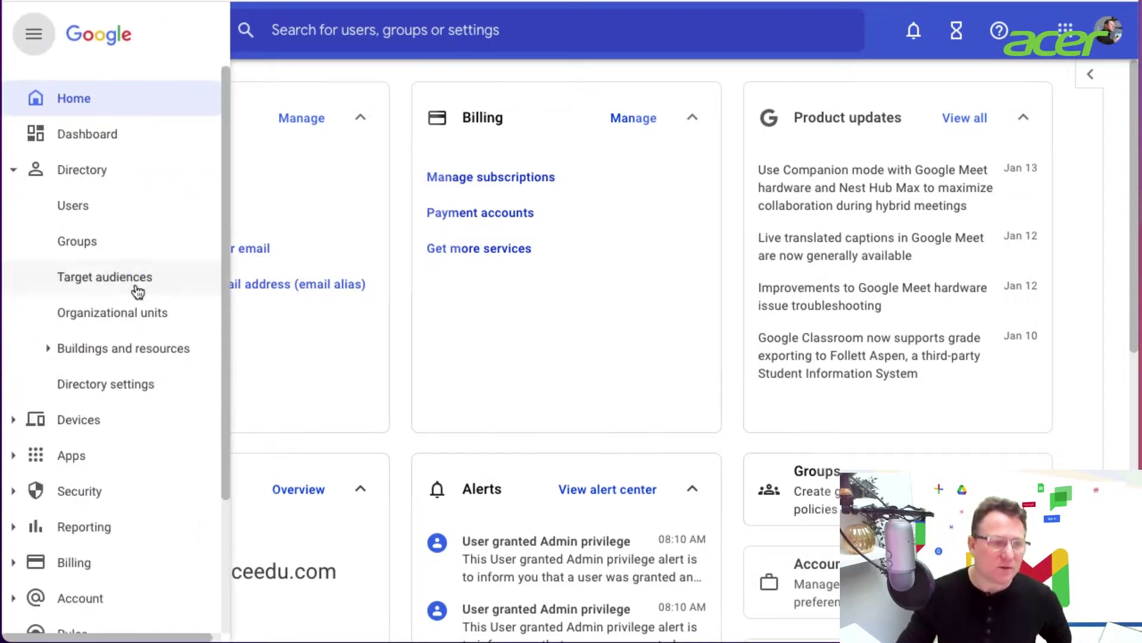
Step: Open Reporting Highlights and scroll to the 'How are files shared externally?' chart showing 278.8K files
{"action": "left_click", "coordinate": [18, 529]}
{"action": "left_click", "coordinate": [88, 352]}
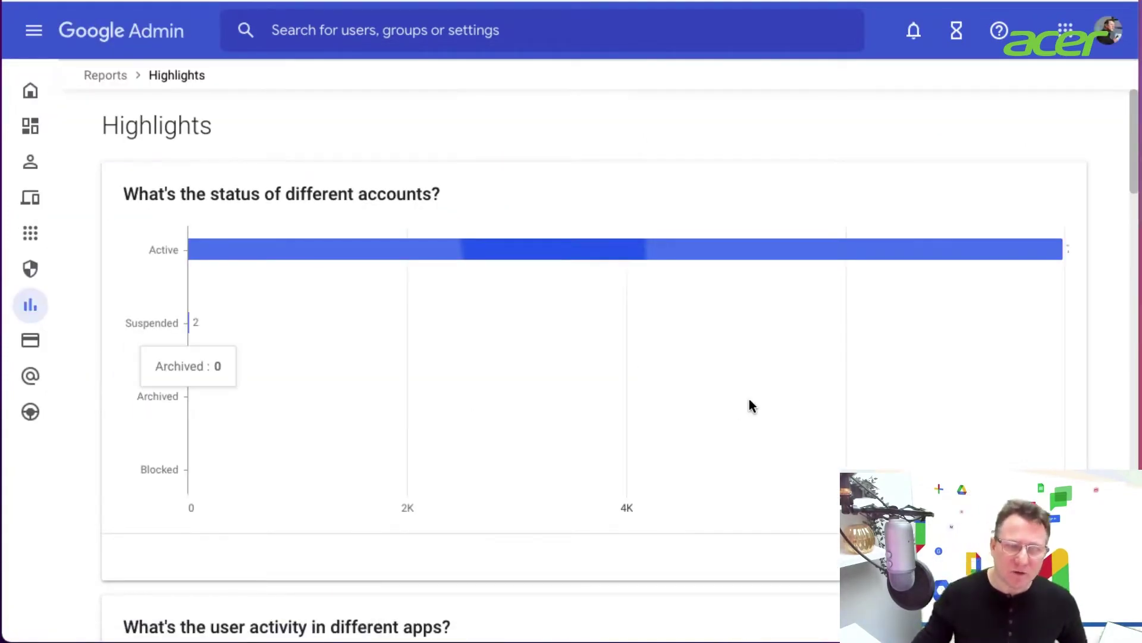
{"action": "scroll", "coordinate": [861, 350], "scroll_direction": "down", "scroll_amount": 2}
{"action": "scroll", "coordinate": [862, 351], "scroll_direction": "down", "scroll_amount": 8}
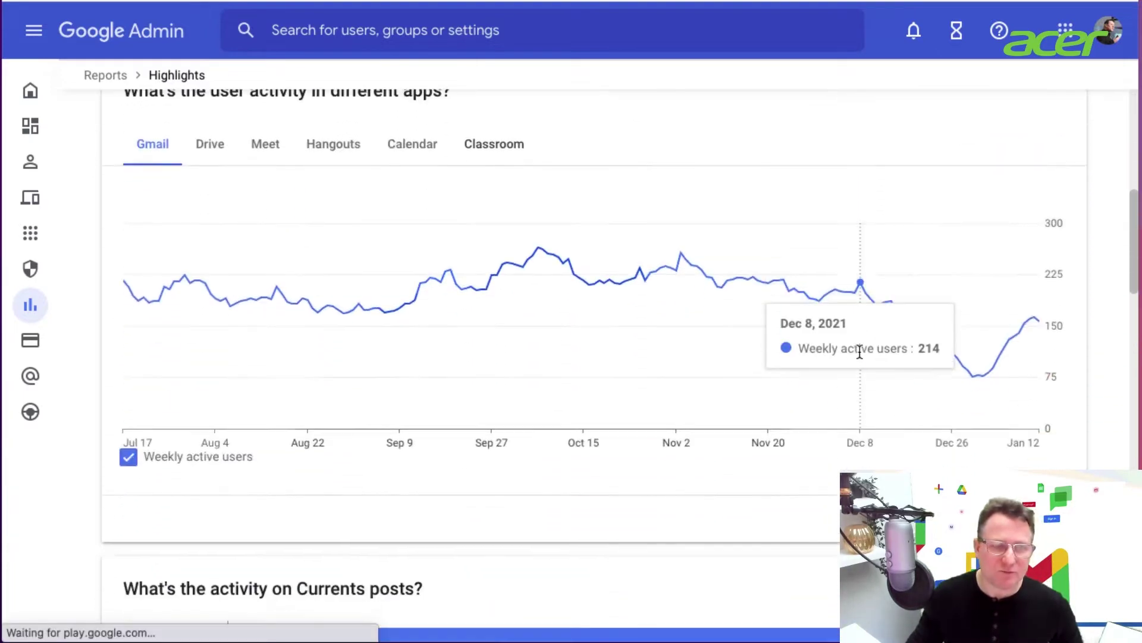
{"action": "scroll", "coordinate": [773, 360], "scroll_direction": "down", "scroll_amount": 18}
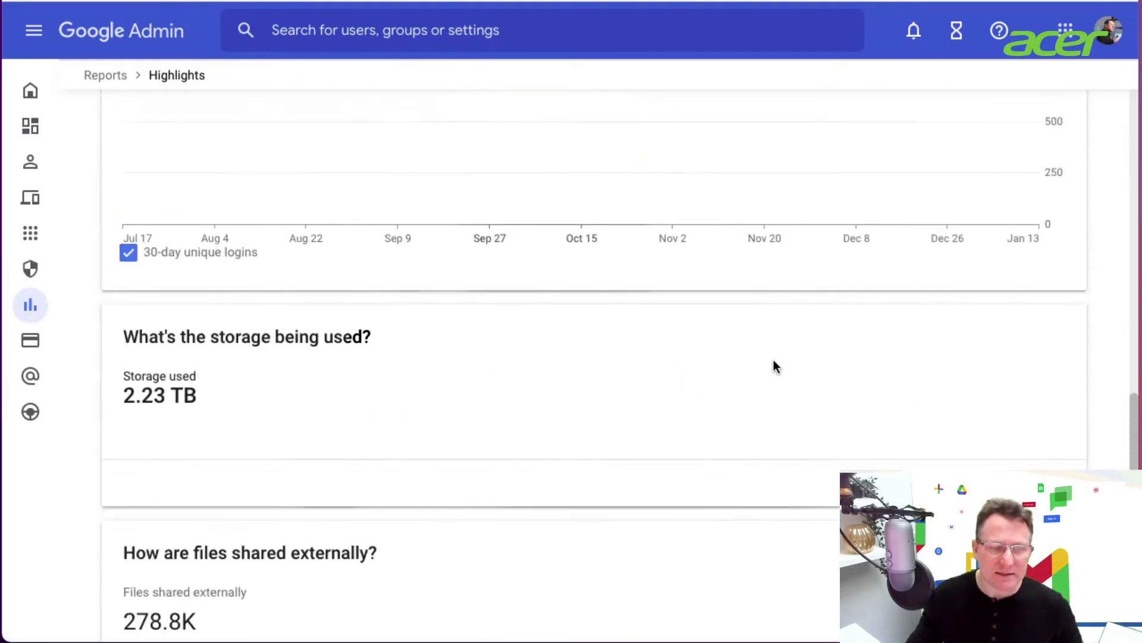
{"action": "scroll", "coordinate": [773, 359], "scroll_direction": "up", "scroll_amount": 2}
{"action": "scroll", "coordinate": [773, 360], "scroll_direction": "down", "scroll_amount": 1}
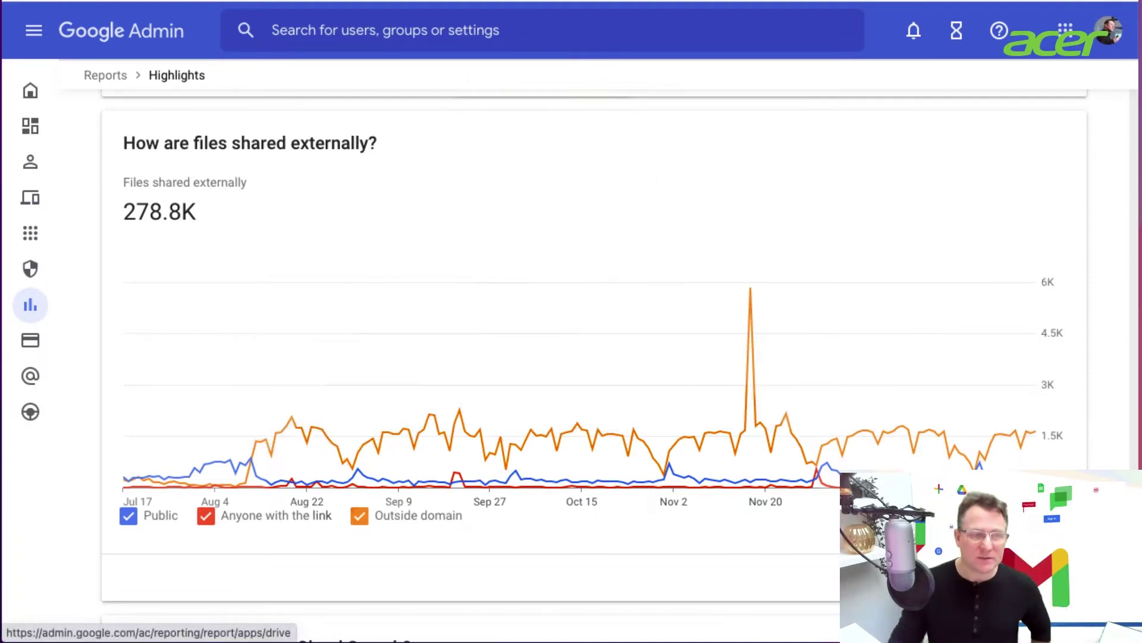
Step: Open the Drive report's External shares chart from the external-sharing card and scroll through it
{"action": "left_click", "coordinate": [249, 143]}
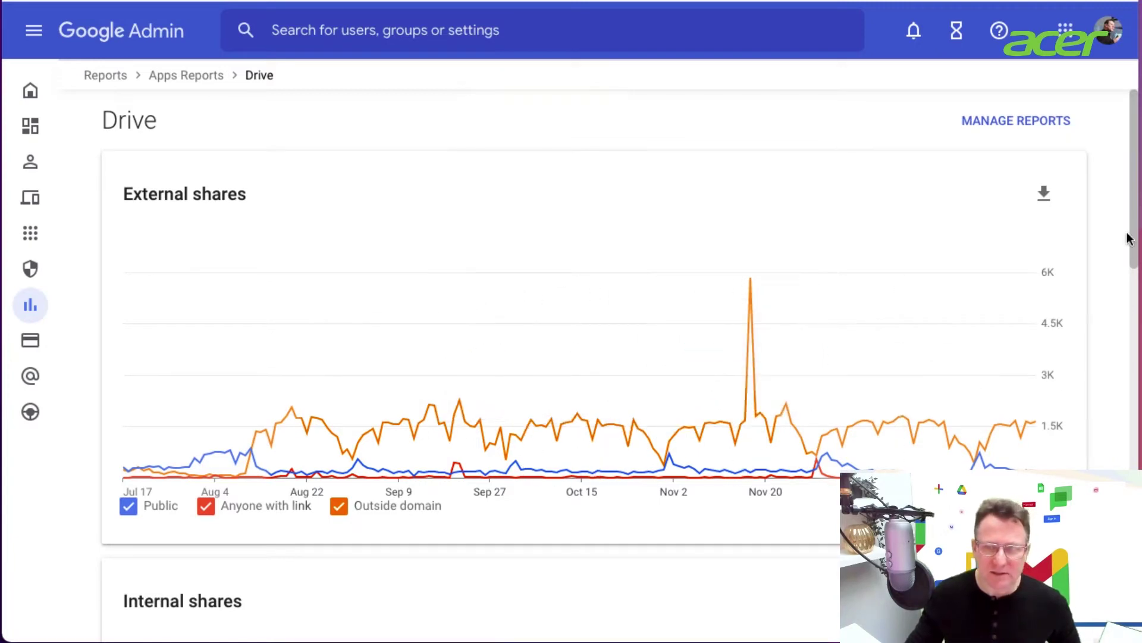
{"action": "left_click_drag", "start_coordinate": [1132, 241], "coordinate": [1137, 567]}
{"action": "left_click_drag", "start_coordinate": [1134, 443], "coordinate": [1134, 238]}
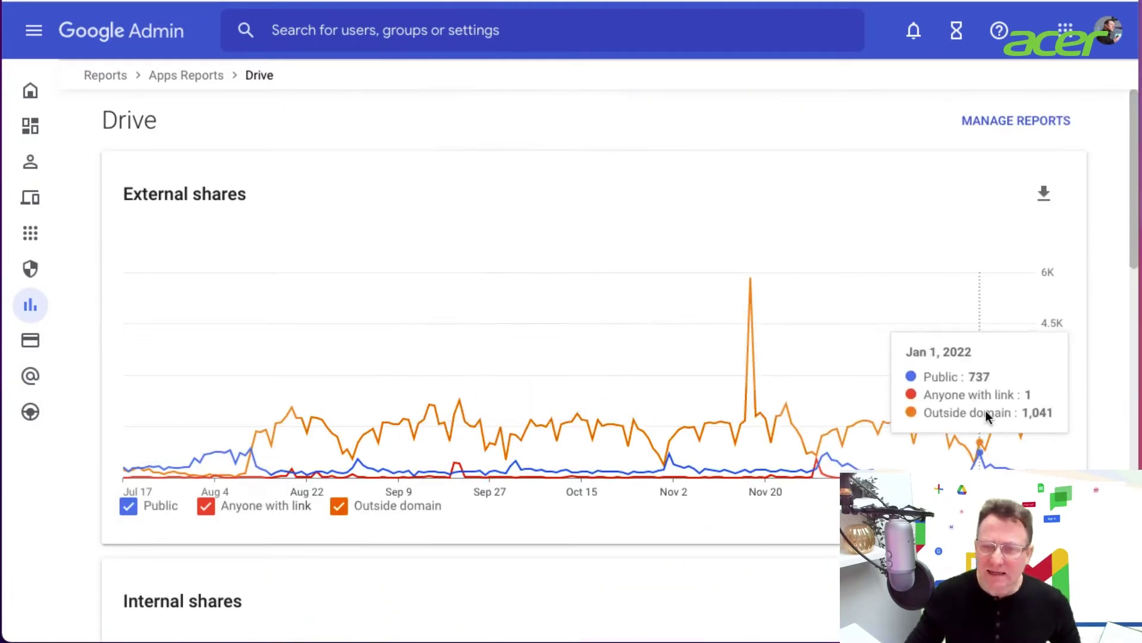
{"action": "mouse_move", "coordinate": [869, 423]}
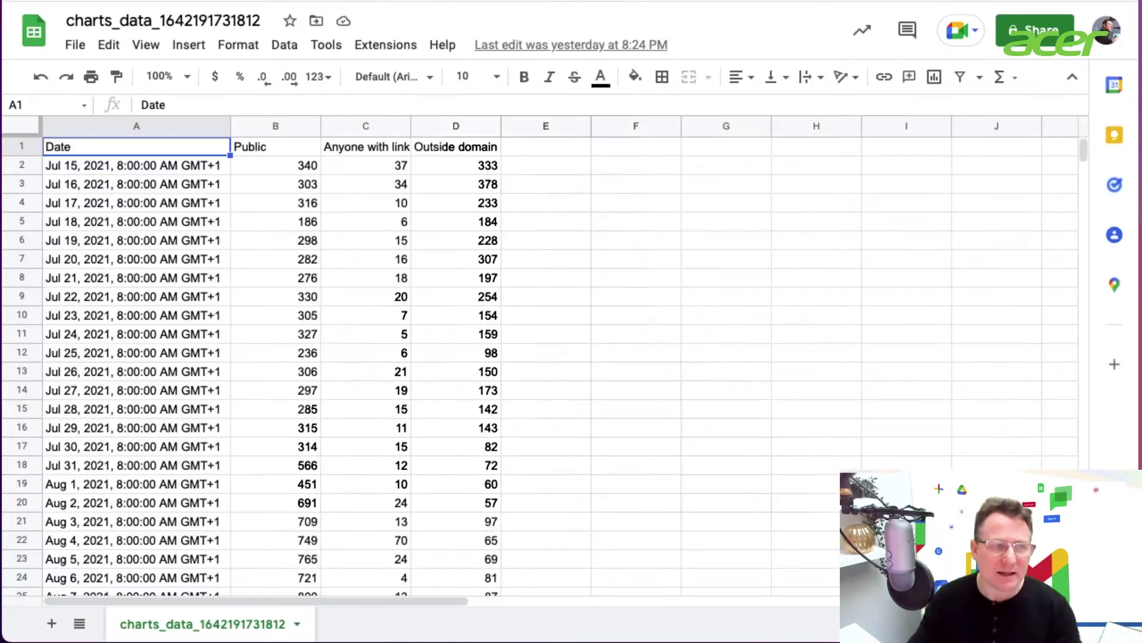
Step: Inspect the Public, Anyone with link and Outside domain columns and a date in column A
{"action": "scroll", "coordinate": [418, 245], "scroll_direction": "down", "scroll_amount": 2}
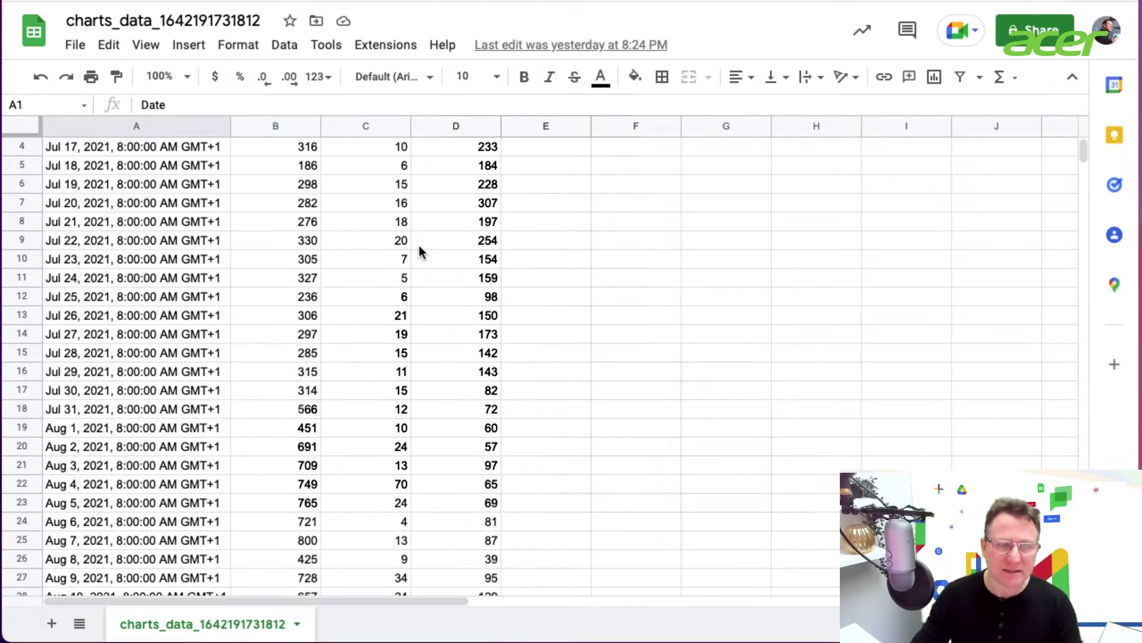
{"action": "scroll", "coordinate": [393, 280], "scroll_direction": "up", "scroll_amount": 2}
{"action": "left_click", "coordinate": [290, 128]}
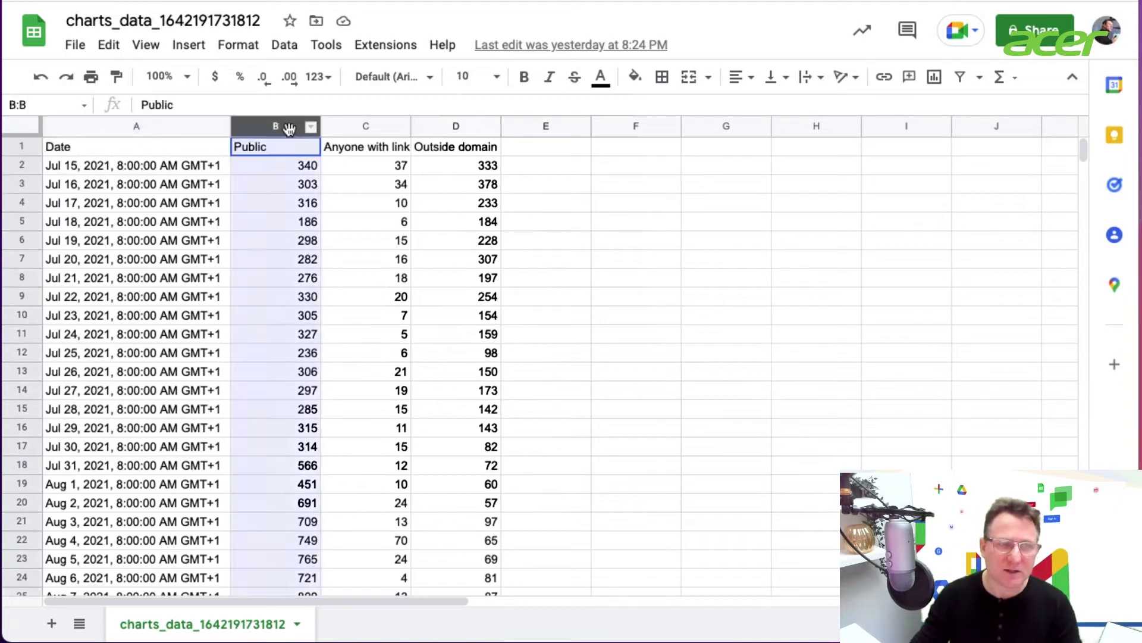
{"action": "left_click", "coordinate": [358, 125]}
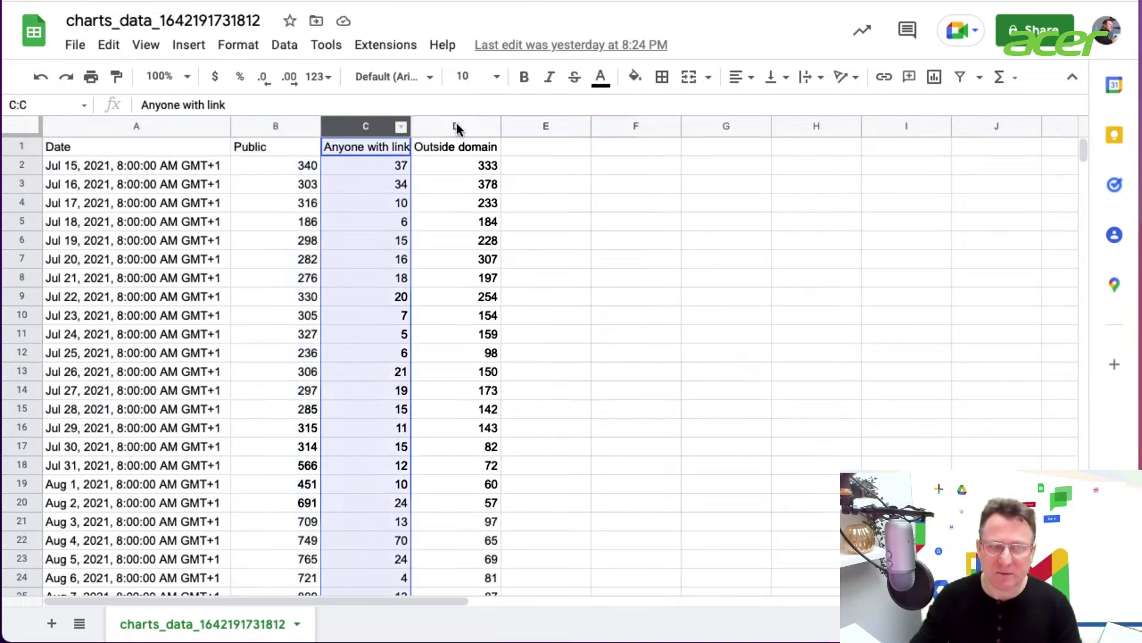
{"action": "left_click", "coordinate": [452, 126]}
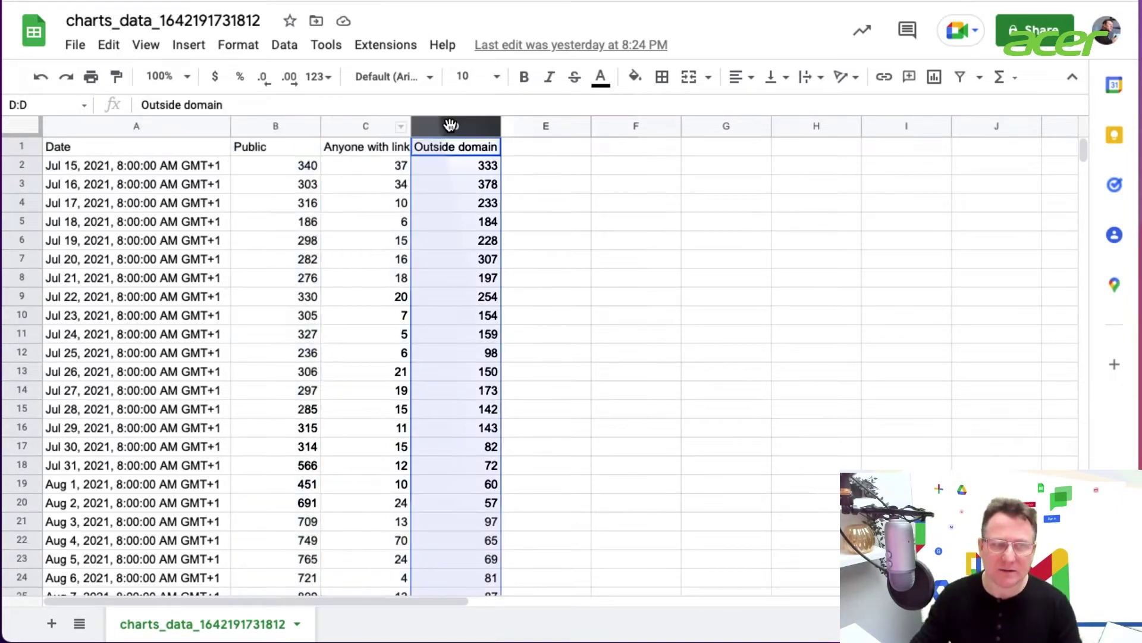
{"action": "left_click", "coordinate": [127, 191]}
Step: Check the final rows: Jan 10 with 209 link shares and 1648 outside-domain, last day Public 212
{"action": "left_click_drag", "start_coordinate": [1084, 155], "coordinate": [1076, 219]}
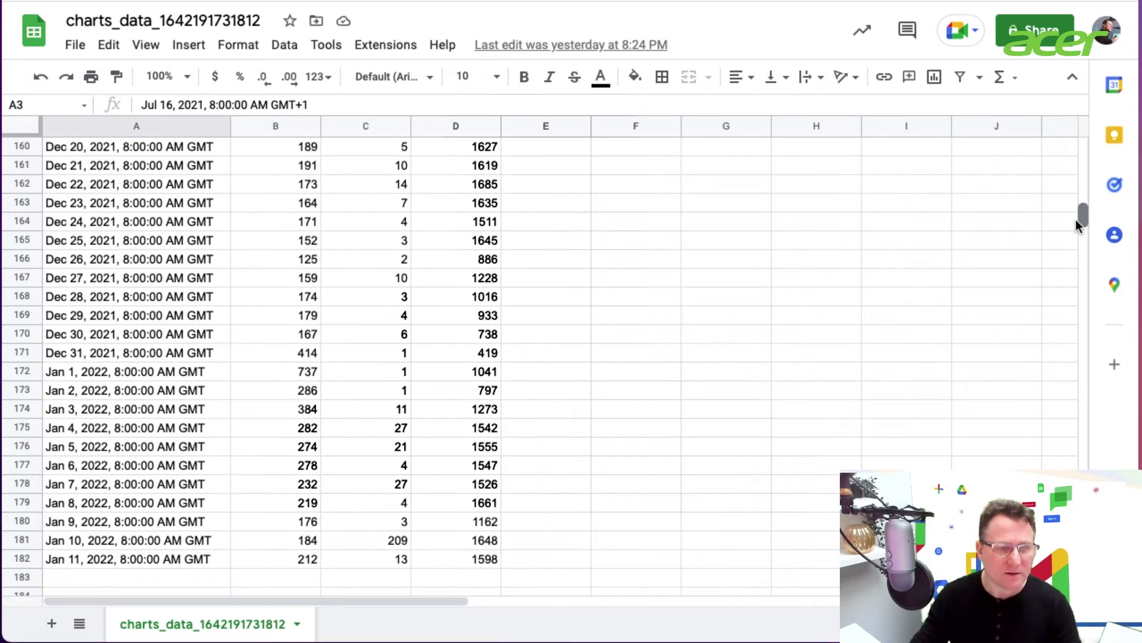
{"action": "left_click", "coordinate": [393, 542]}
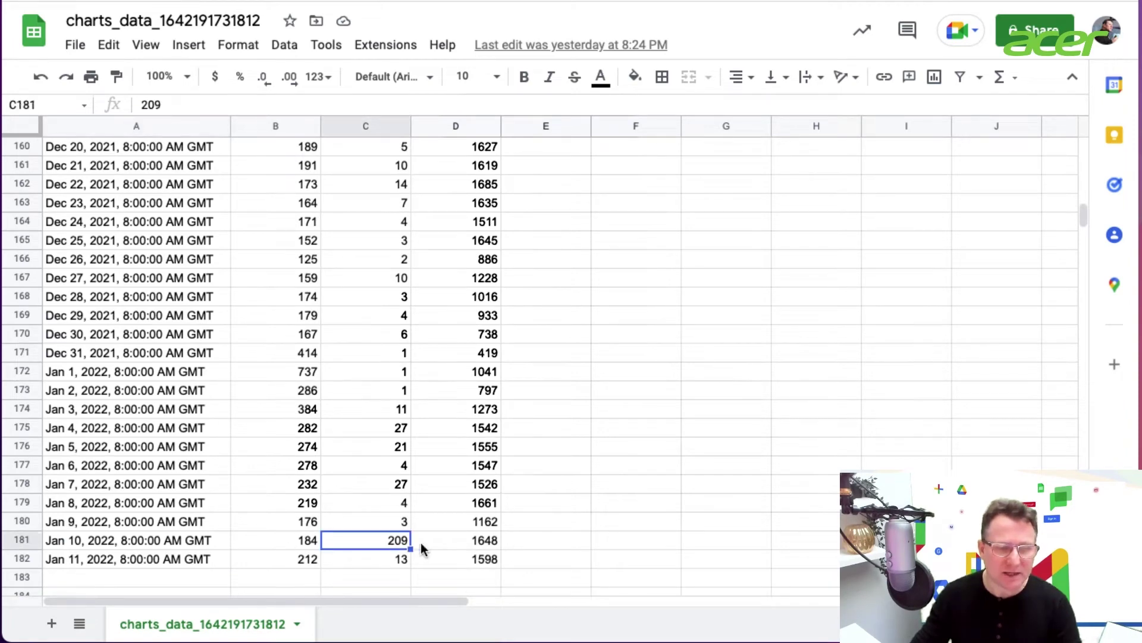
{"action": "left_click", "coordinate": [463, 547]}
{"action": "left_click", "coordinate": [471, 559]}
{"action": "left_click", "coordinate": [318, 557]}
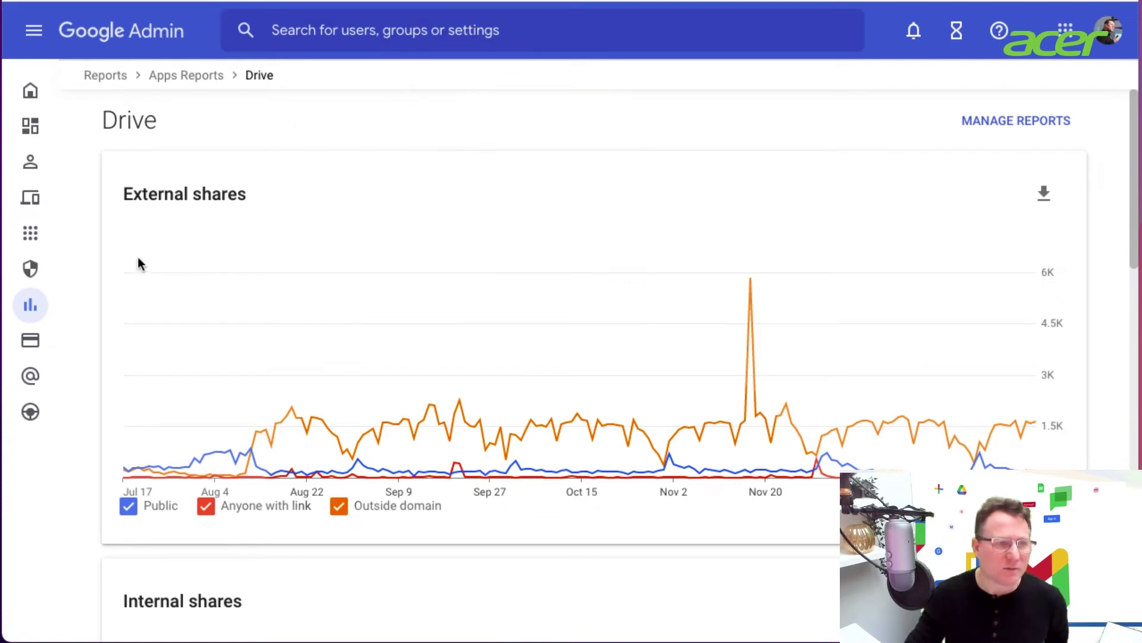
Step: Navigate through Reporting to Audit > Drive to show the Drive audit log of Jan 15, 2022 edit events
{"action": "mouse_move", "coordinate": [30, 176]}
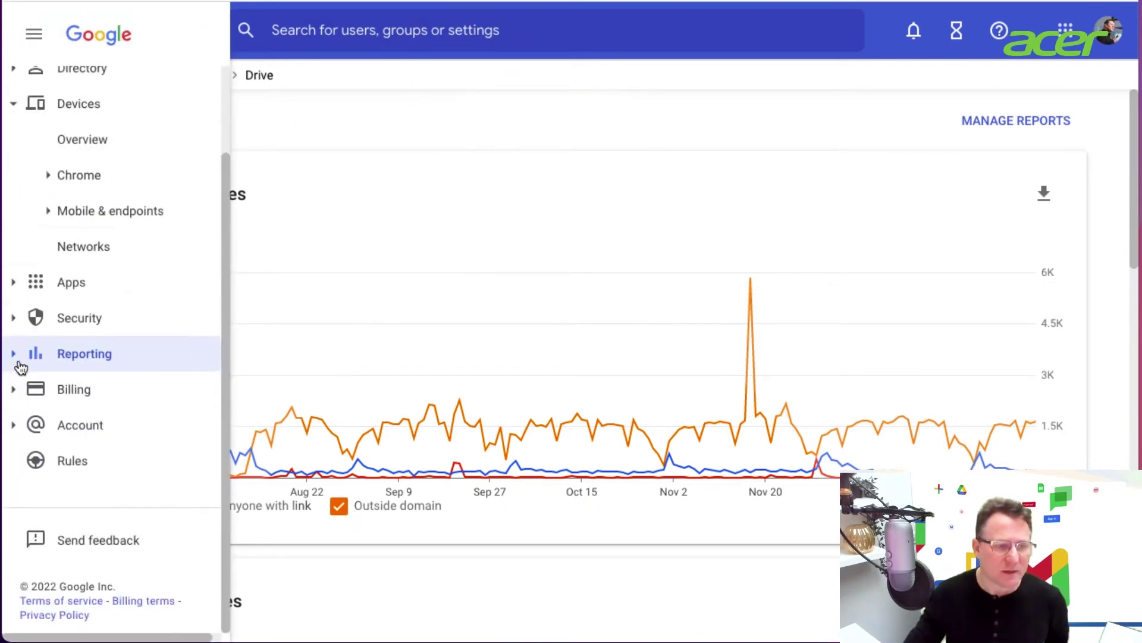
{"action": "left_click", "coordinate": [14, 357]}
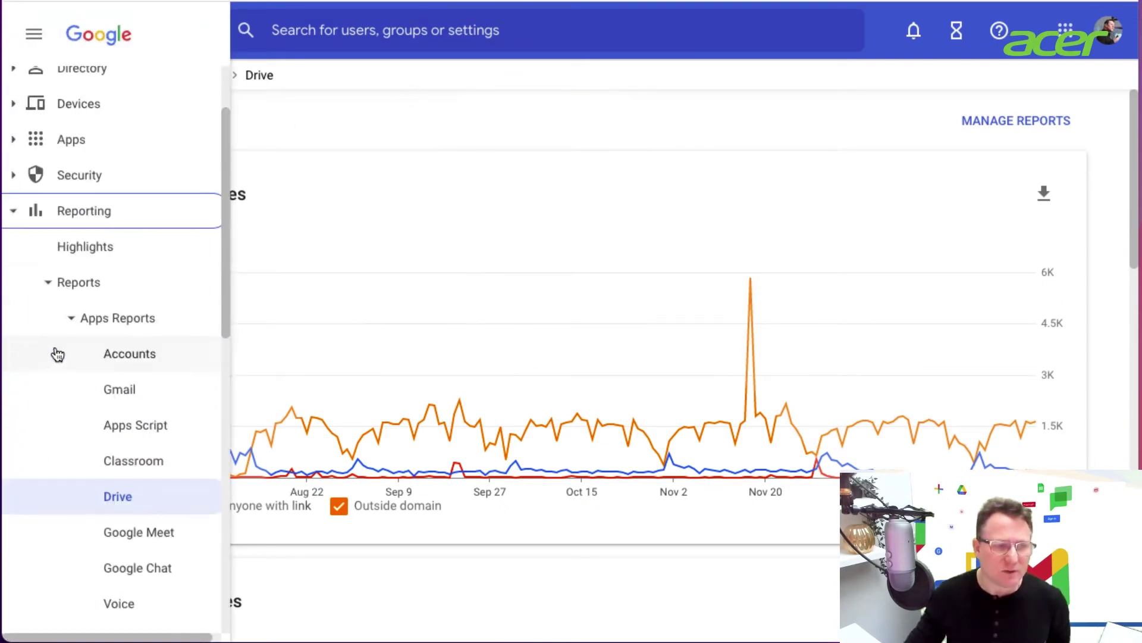
{"action": "left_click", "coordinate": [49, 284]}
{"action": "left_click", "coordinate": [49, 321]}
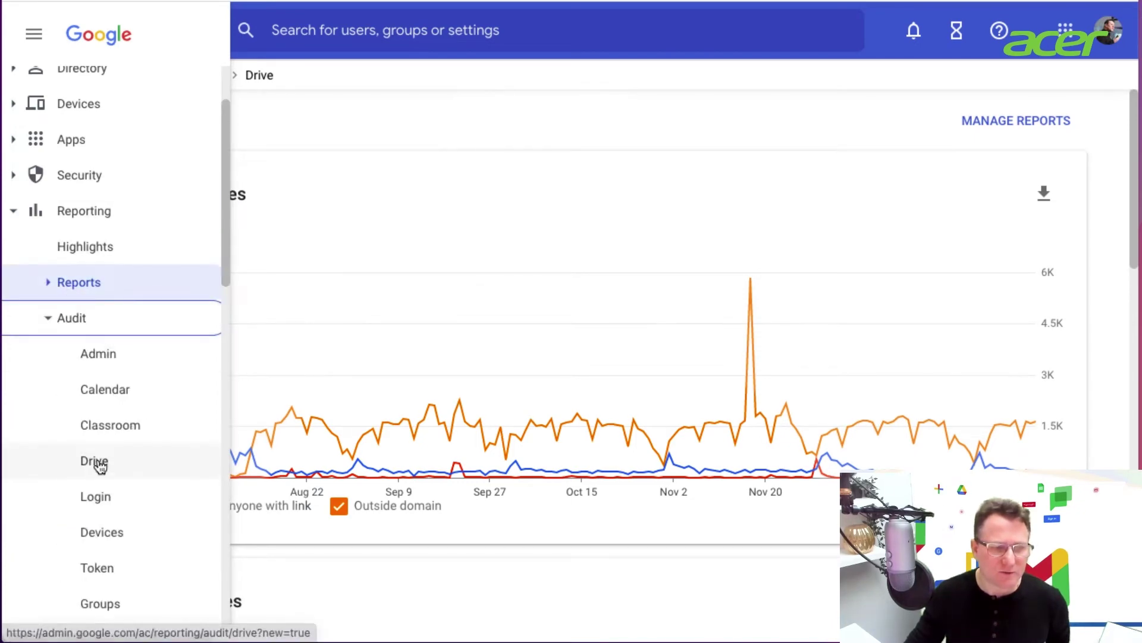
{"action": "left_click", "coordinate": [95, 461]}
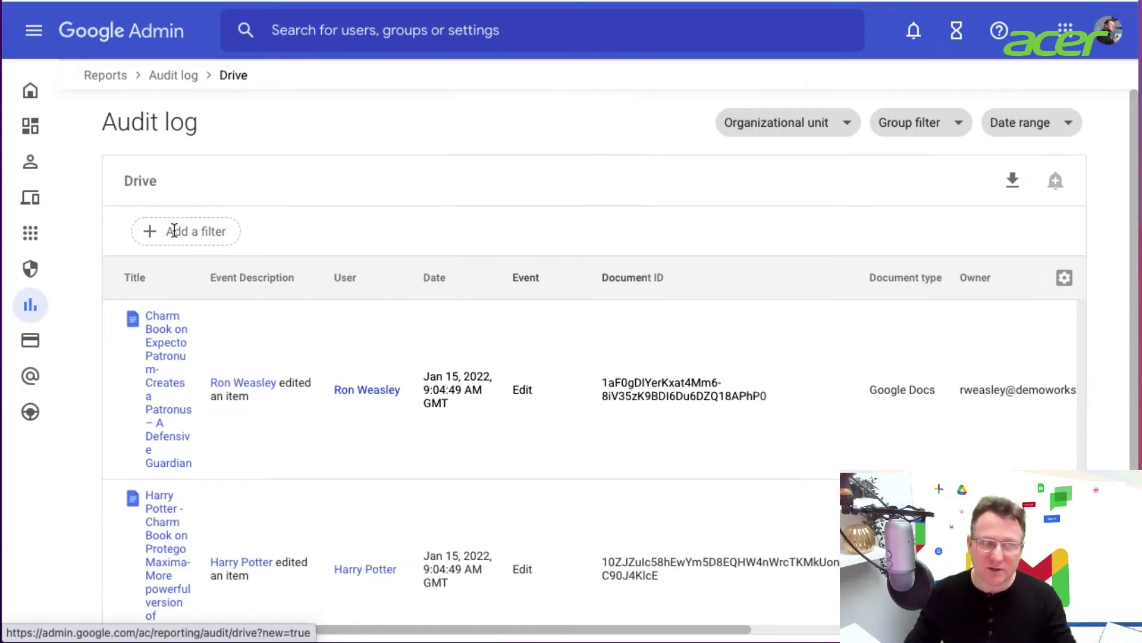
{"action": "left_click", "coordinate": [201, 235]}
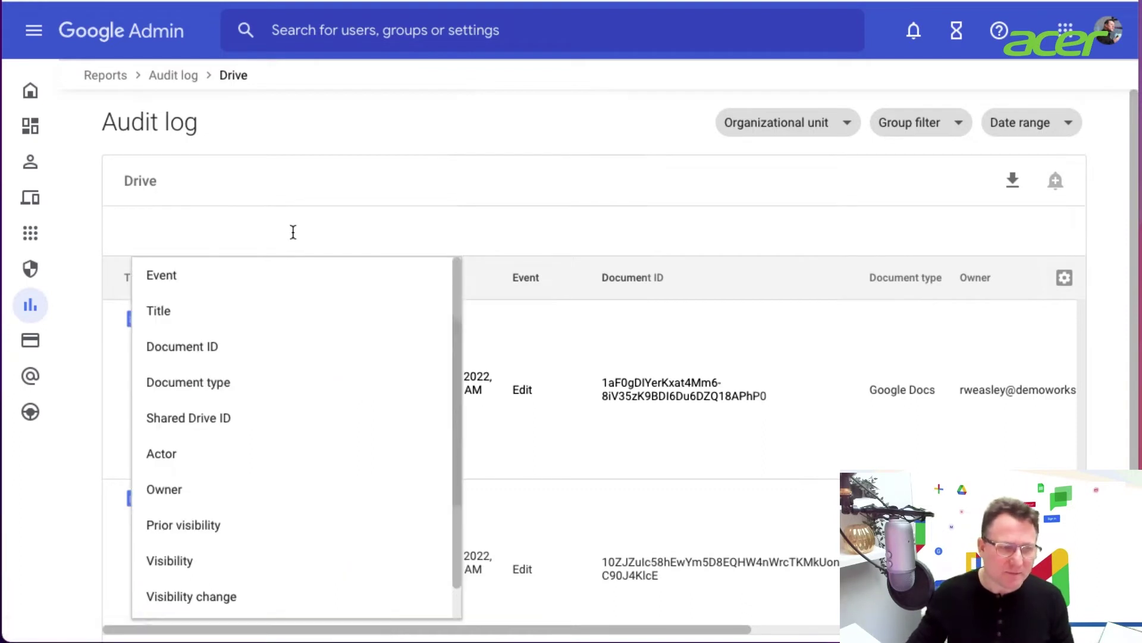
{"action": "left_click", "coordinate": [220, 564]}
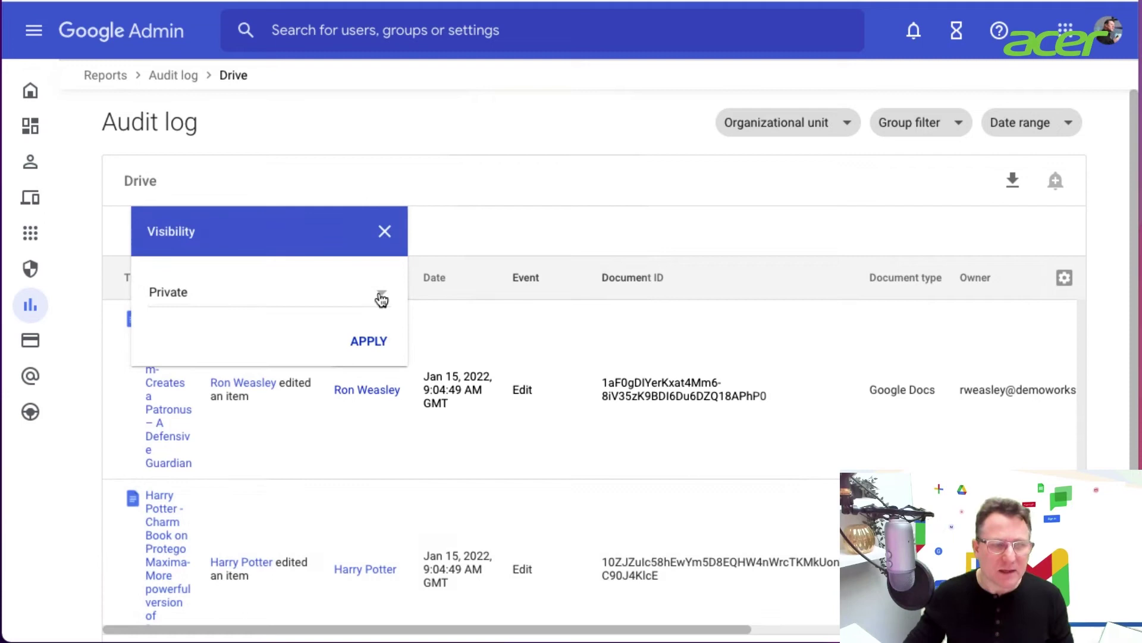
{"action": "left_click", "coordinate": [382, 293]}
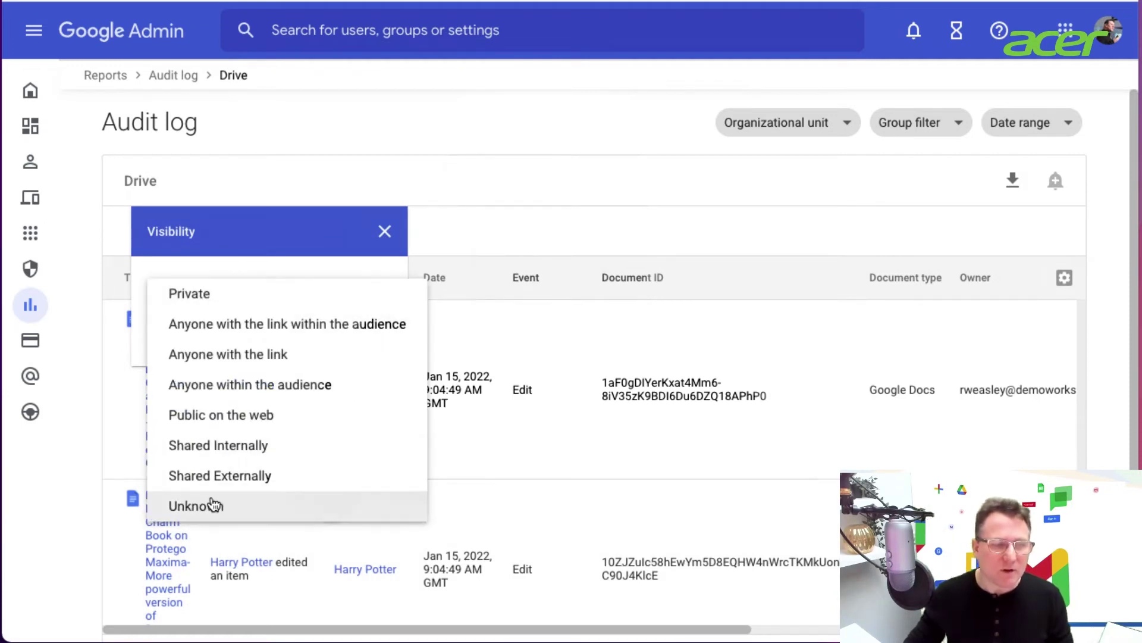
{"action": "scroll", "coordinate": [226, 488], "scroll_direction": "down", "scroll_amount": 1}
{"action": "left_click", "coordinate": [237, 463]}
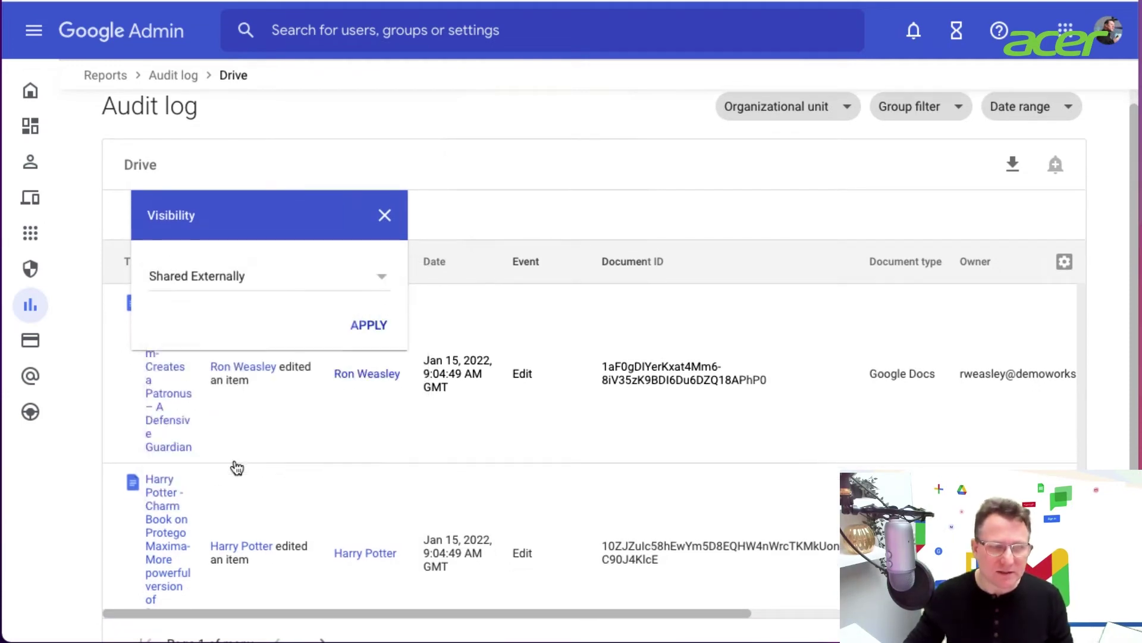
{"action": "left_click", "coordinate": [371, 326]}
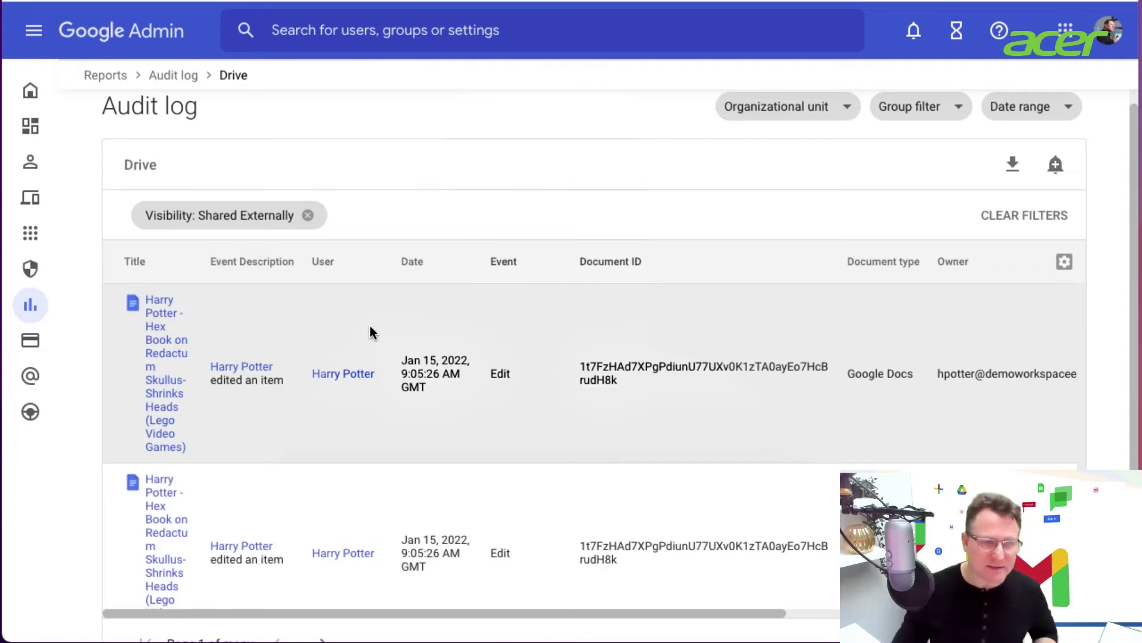
{"action": "scroll", "coordinate": [661, 378], "scroll_direction": "right", "scroll_amount": 10}
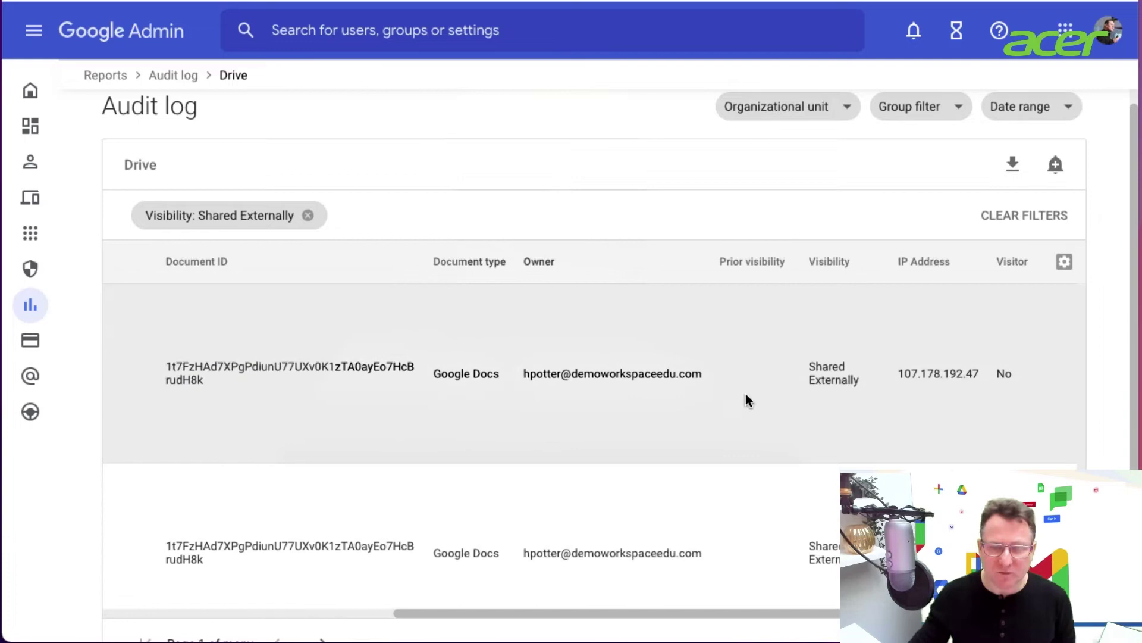
{"action": "scroll", "coordinate": [810, 399], "scroll_direction": "down", "scroll_amount": 2}
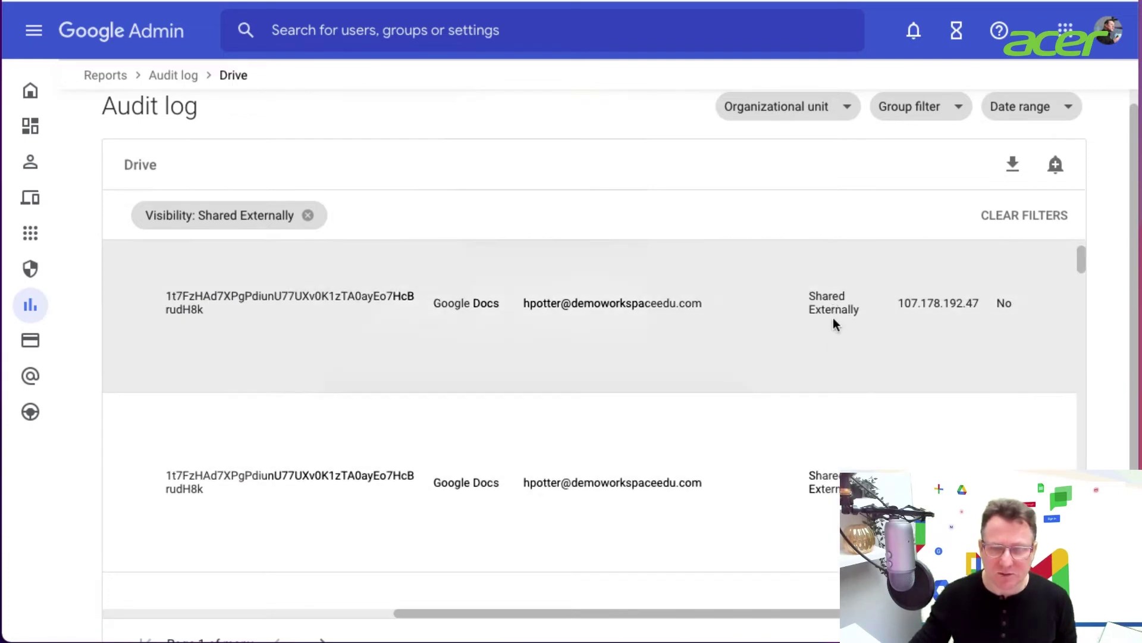
{"action": "scroll", "coordinate": [822, 491], "scroll_direction": "down", "scroll_amount": 5}
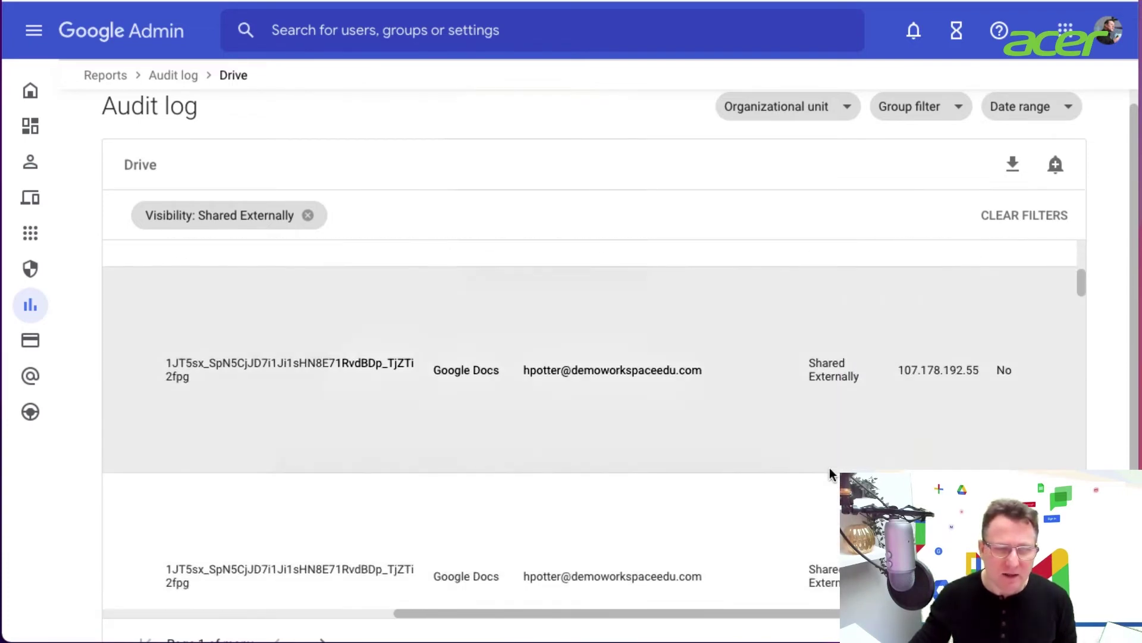
{"action": "scroll", "coordinate": [830, 466], "scroll_direction": "left", "scroll_amount": 10}
{"action": "scroll", "coordinate": [344, 426], "scroll_direction": "down", "scroll_amount": 1}
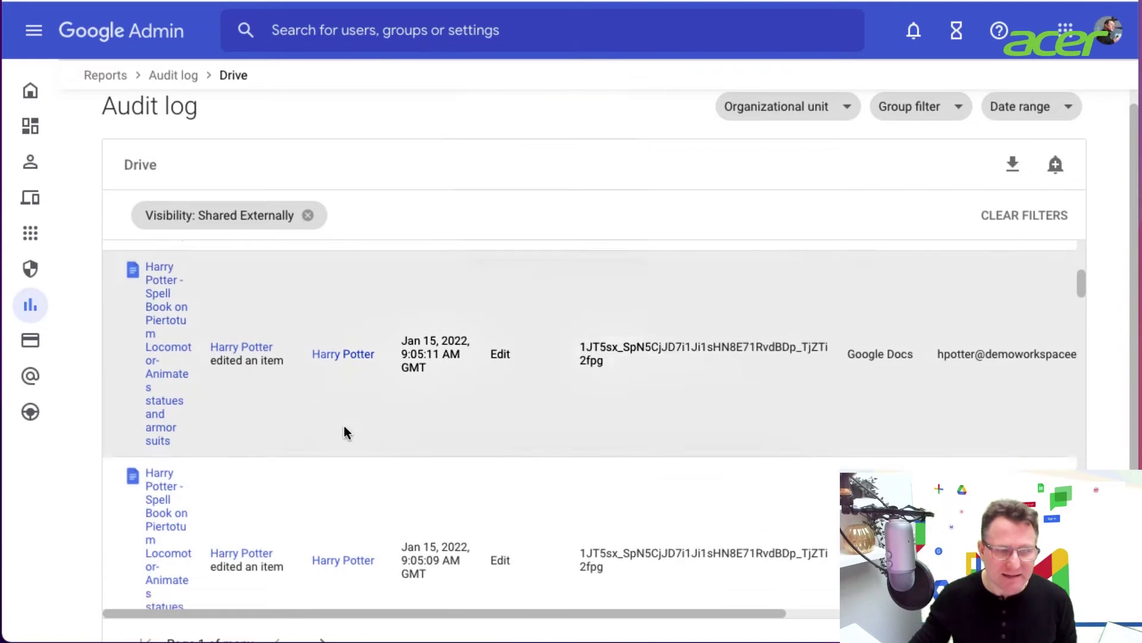
{"action": "scroll", "coordinate": [344, 426], "scroll_direction": "down", "scroll_amount": 3}
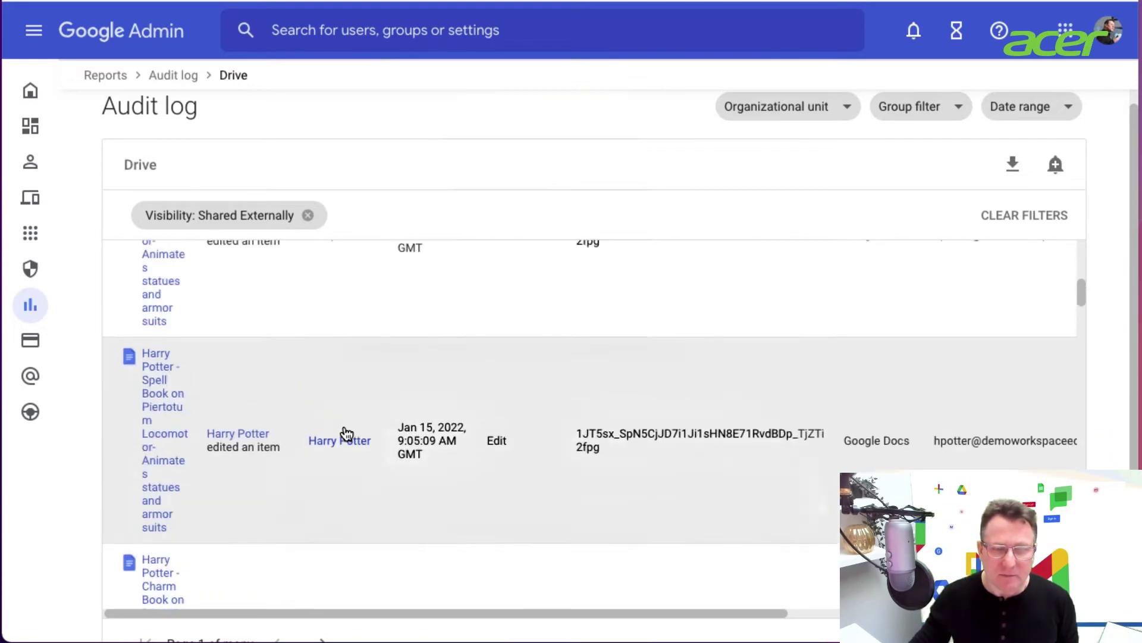
{"action": "scroll", "coordinate": [347, 432], "scroll_direction": "up", "scroll_amount": 5}
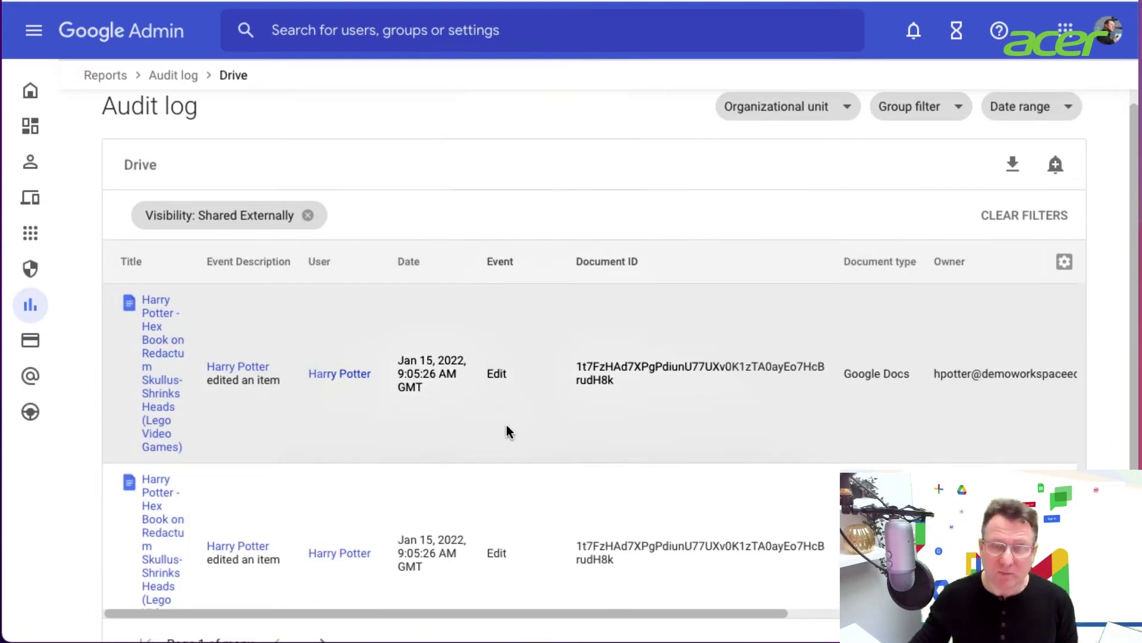
{"action": "scroll", "coordinate": [666, 417], "scroll_direction": "down", "scroll_amount": 3}
{"action": "scroll", "coordinate": [661, 416], "scroll_direction": "down", "scroll_amount": 10}
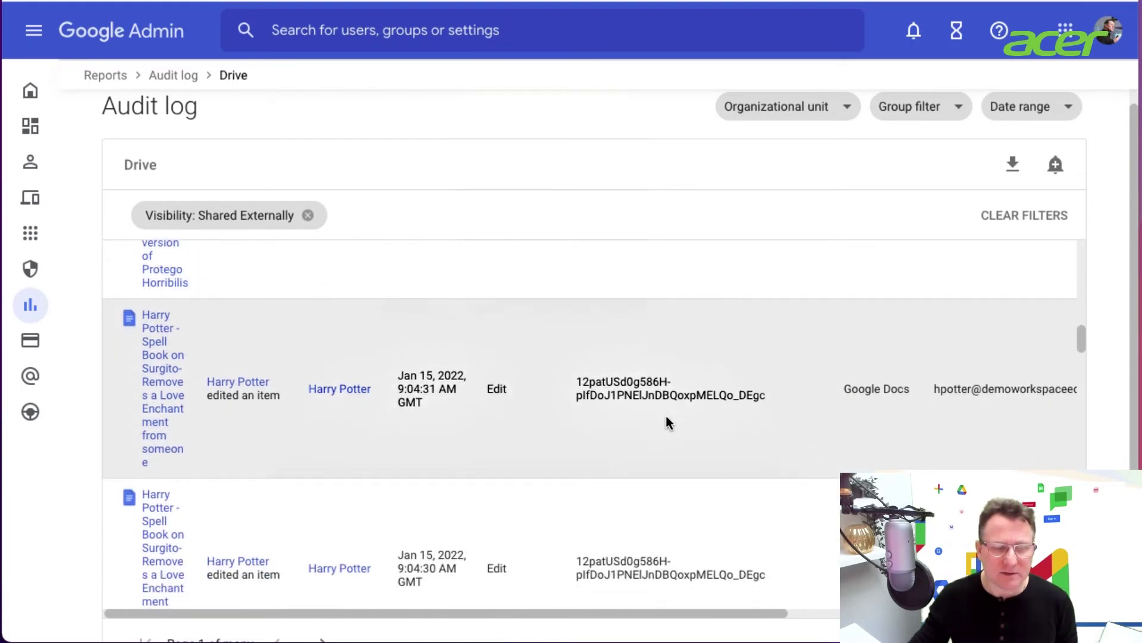
{"action": "scroll", "coordinate": [665, 413], "scroll_direction": "up", "scroll_amount": 12}
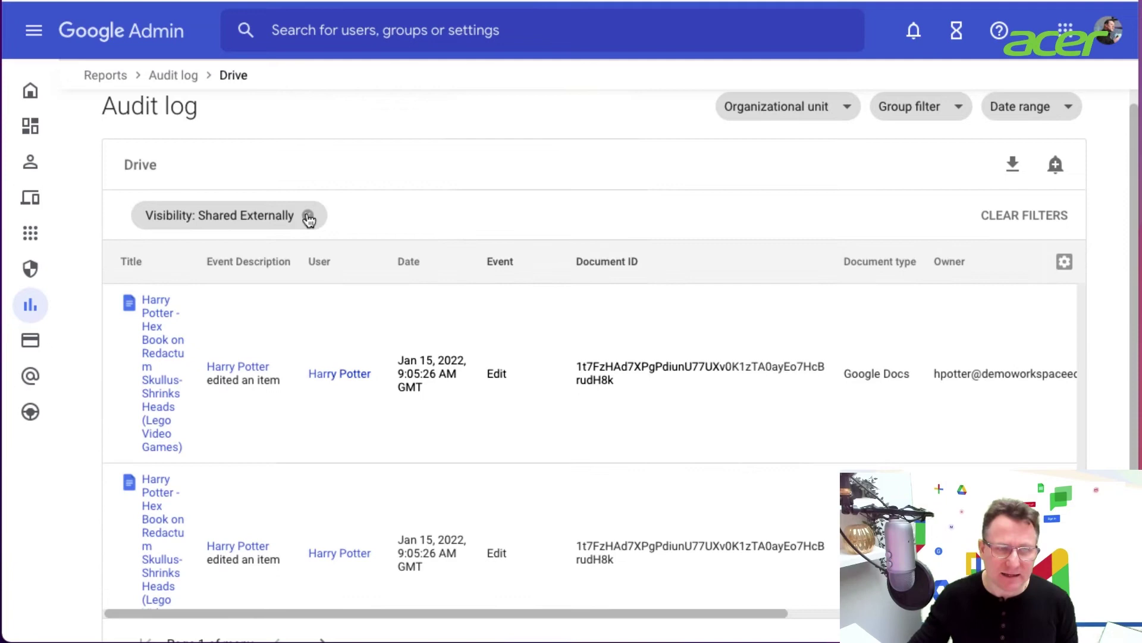
Step: Replace the Shared Externally filter with a Visibility change: Internal to External filter and apply it
{"action": "left_click", "coordinate": [308, 215]}
{"action": "left_click", "coordinate": [140, 215]}
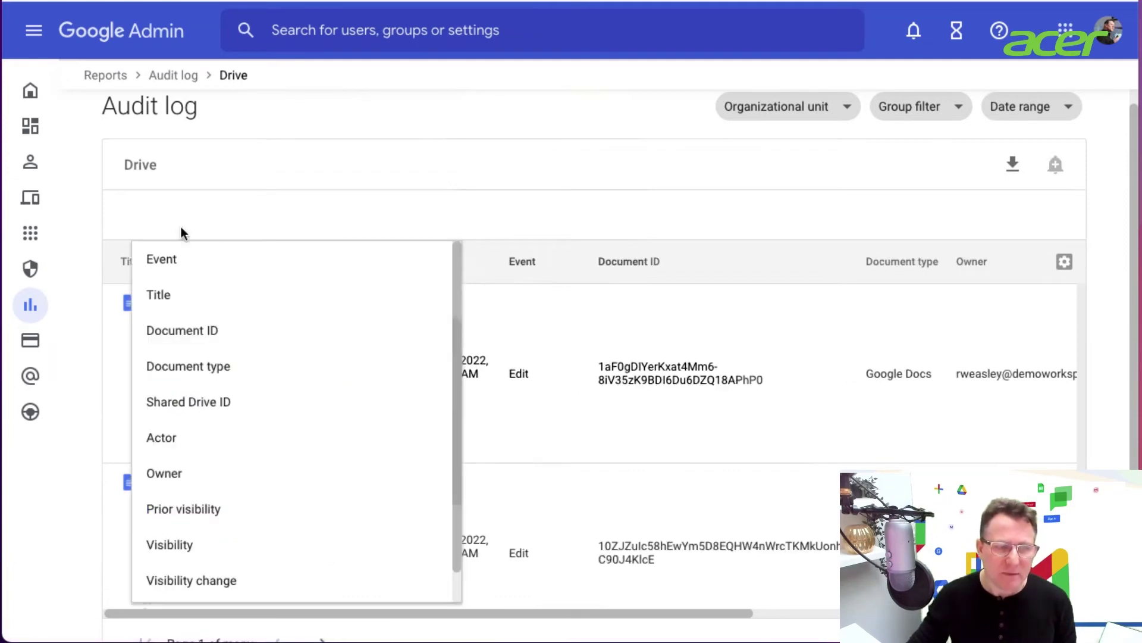
{"action": "left_click", "coordinate": [250, 581]}
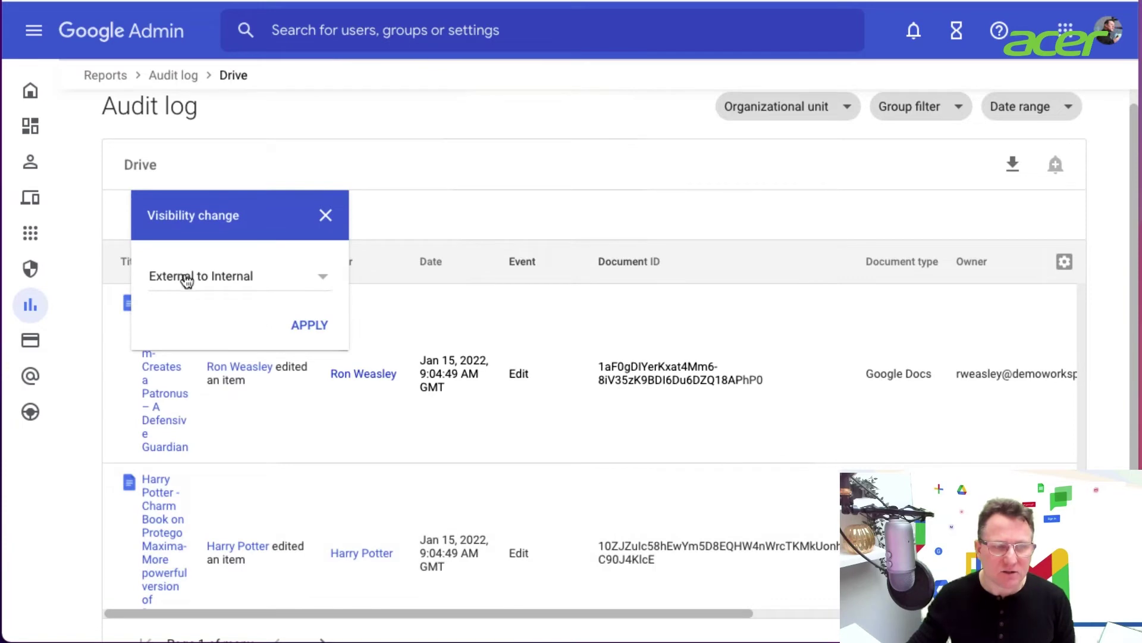
{"action": "left_click", "coordinate": [186, 280]}
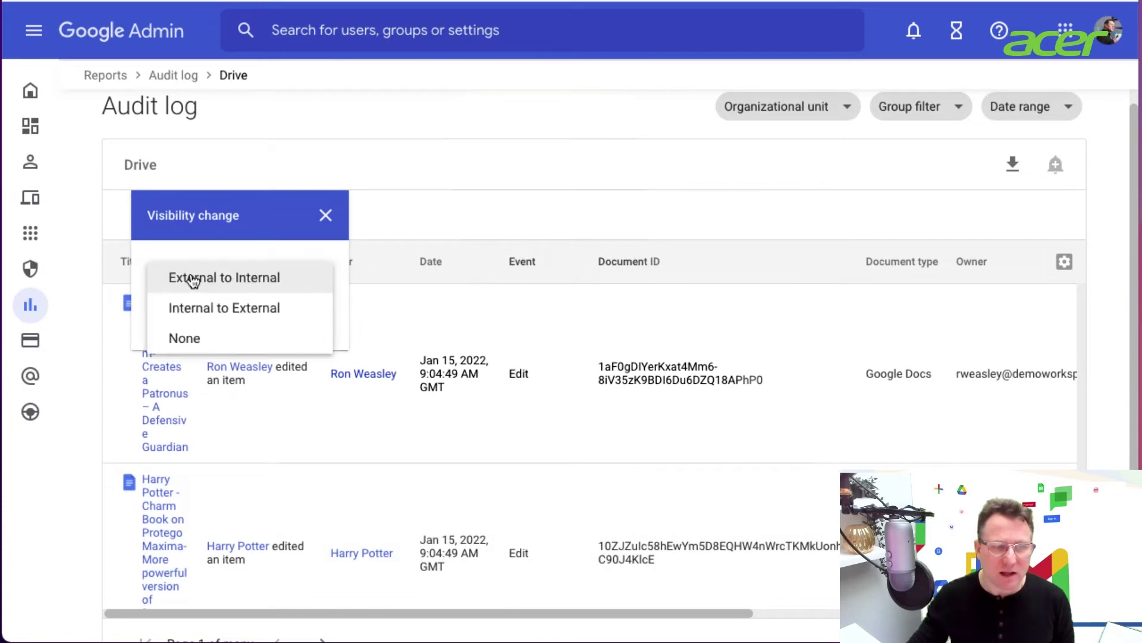
{"action": "left_click", "coordinate": [256, 316]}
{"action": "left_click", "coordinate": [304, 324]}
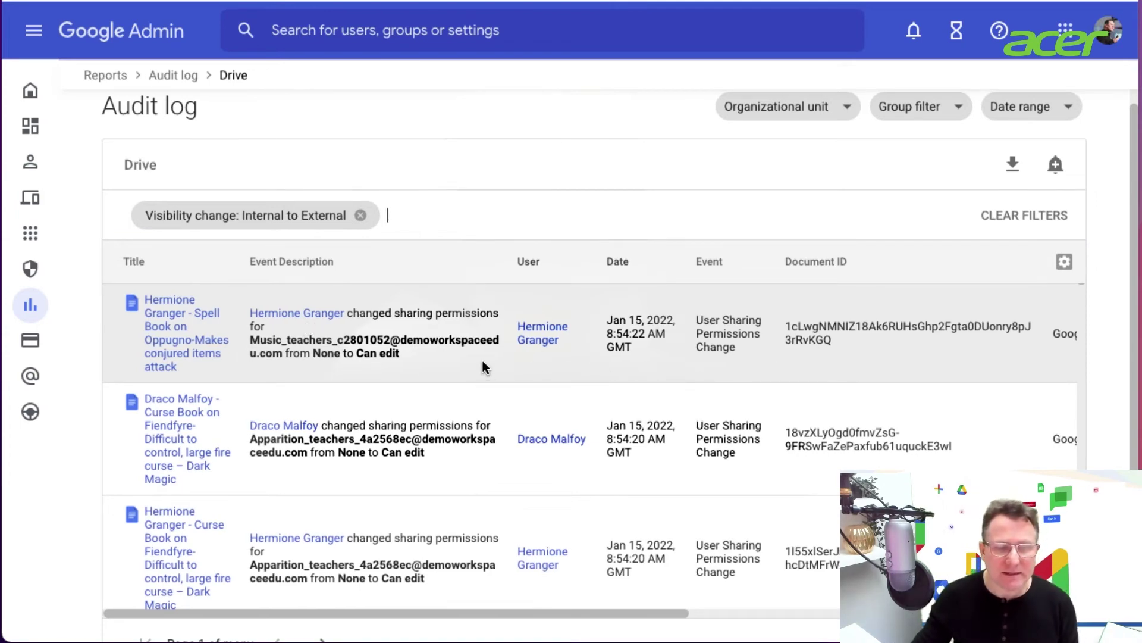
{"action": "scroll", "coordinate": [576, 387], "scroll_direction": "down", "scroll_amount": 2}
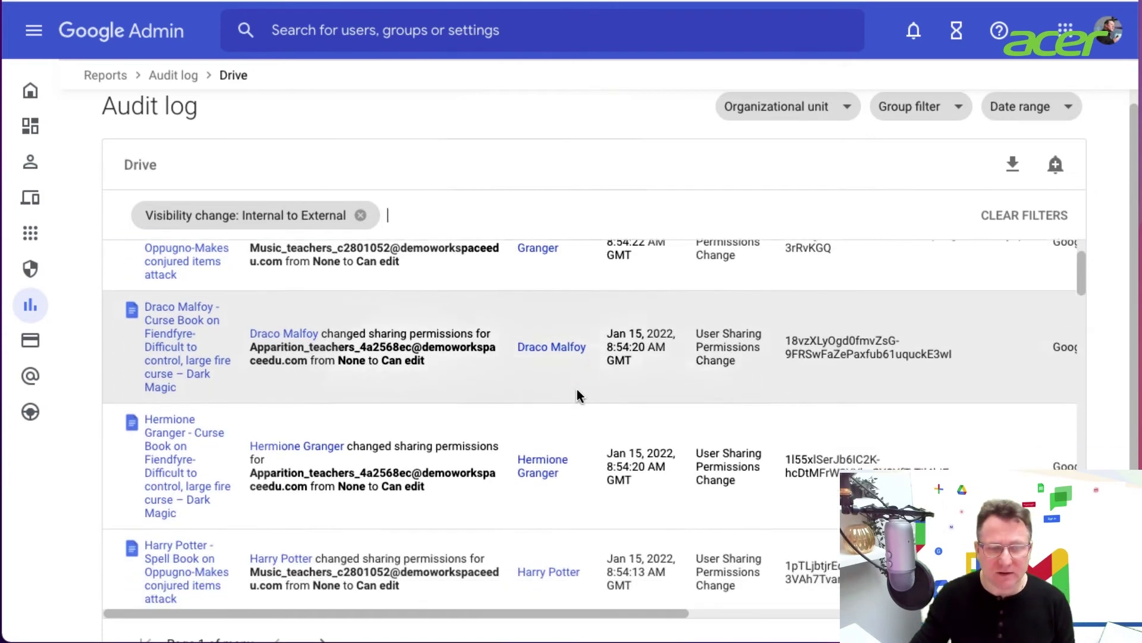
{"action": "scroll", "coordinate": [576, 387], "scroll_direction": "down", "scroll_amount": 1}
{"action": "scroll", "coordinate": [658, 428], "scroll_direction": "down", "scroll_amount": 2}
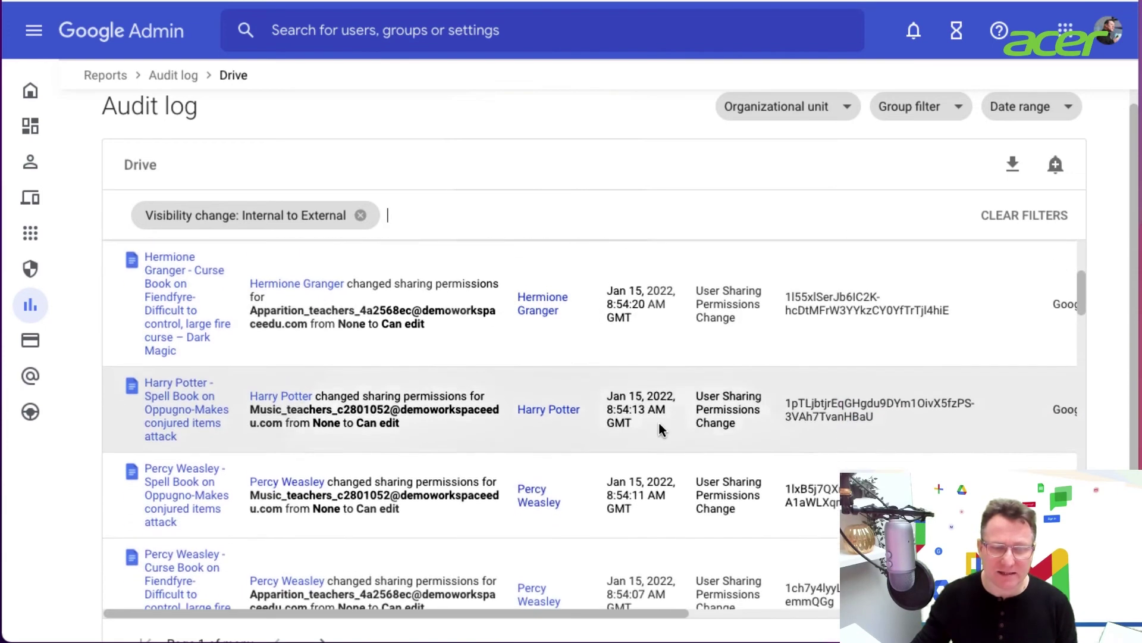
{"action": "scroll", "coordinate": [659, 425], "scroll_direction": "down", "scroll_amount": 3}
{"action": "scroll", "coordinate": [659, 425], "scroll_direction": "up", "scroll_amount": 7}
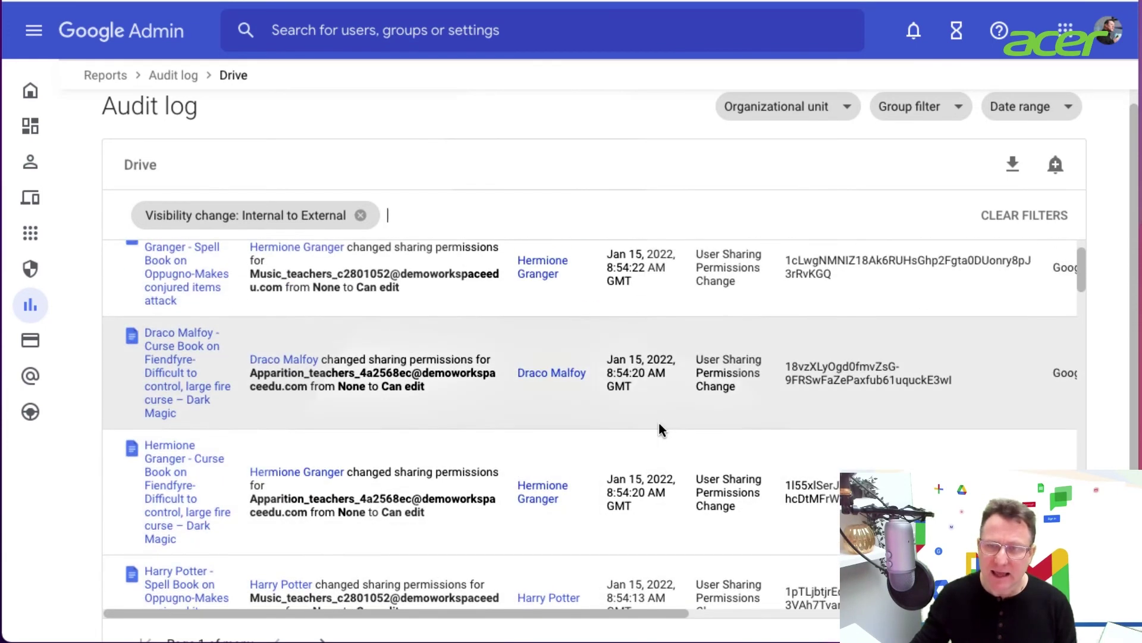
{"action": "scroll", "coordinate": [658, 420], "scroll_direction": "up", "scroll_amount": 1}
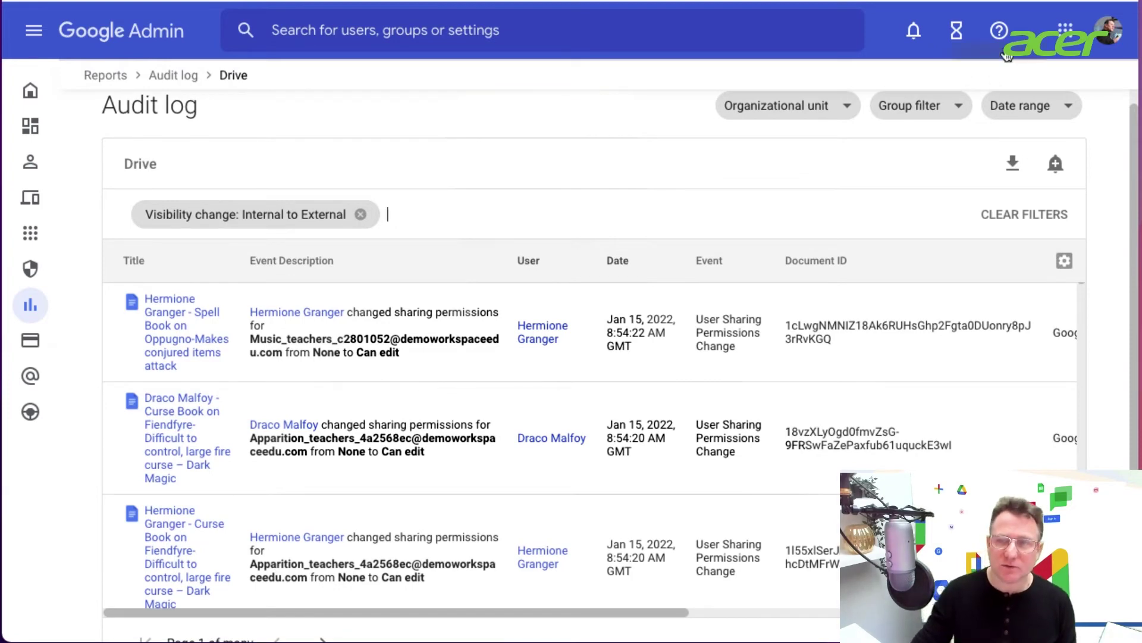
{"action": "left_click", "coordinate": [956, 40]}
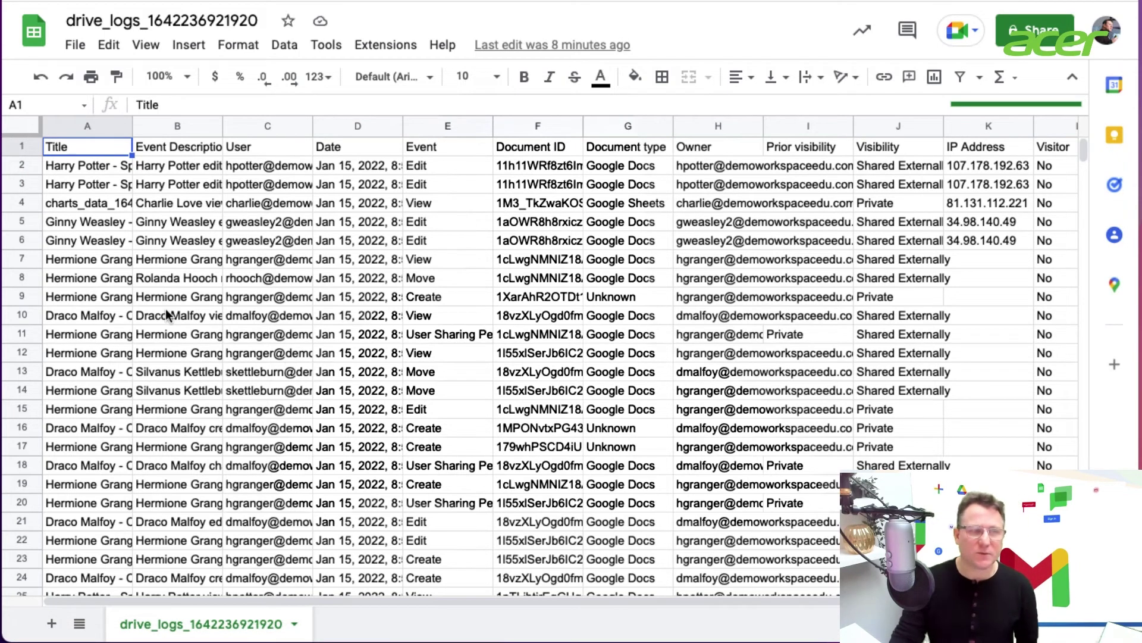
{"action": "left_click", "coordinate": [188, 191]}
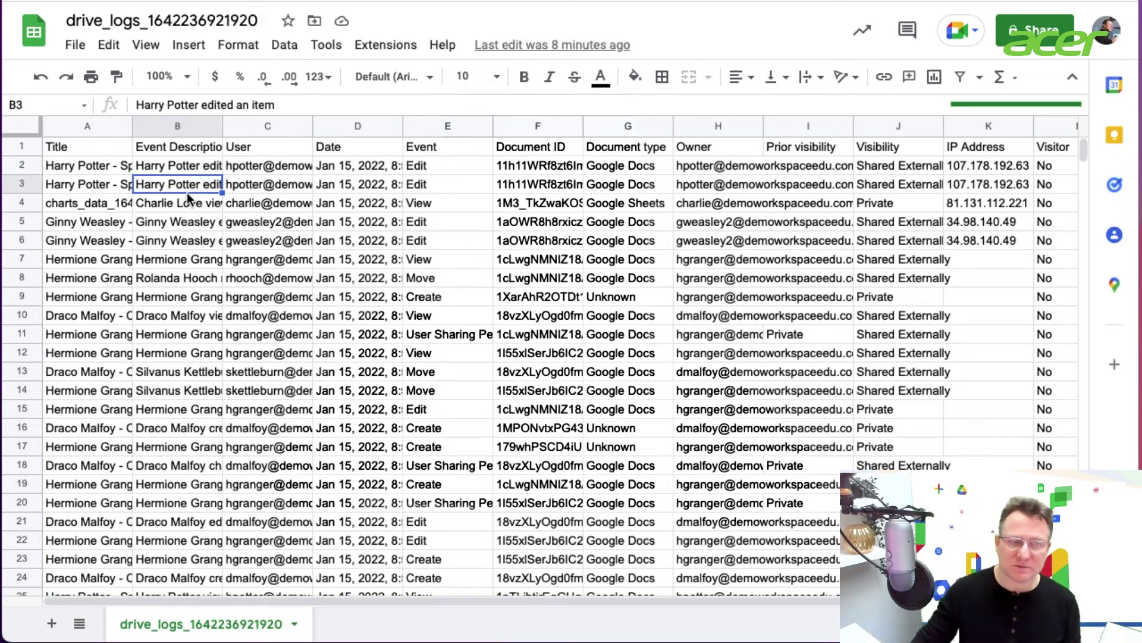
{"action": "left_click", "coordinate": [208, 316]}
{"action": "left_click", "coordinate": [278, 168]}
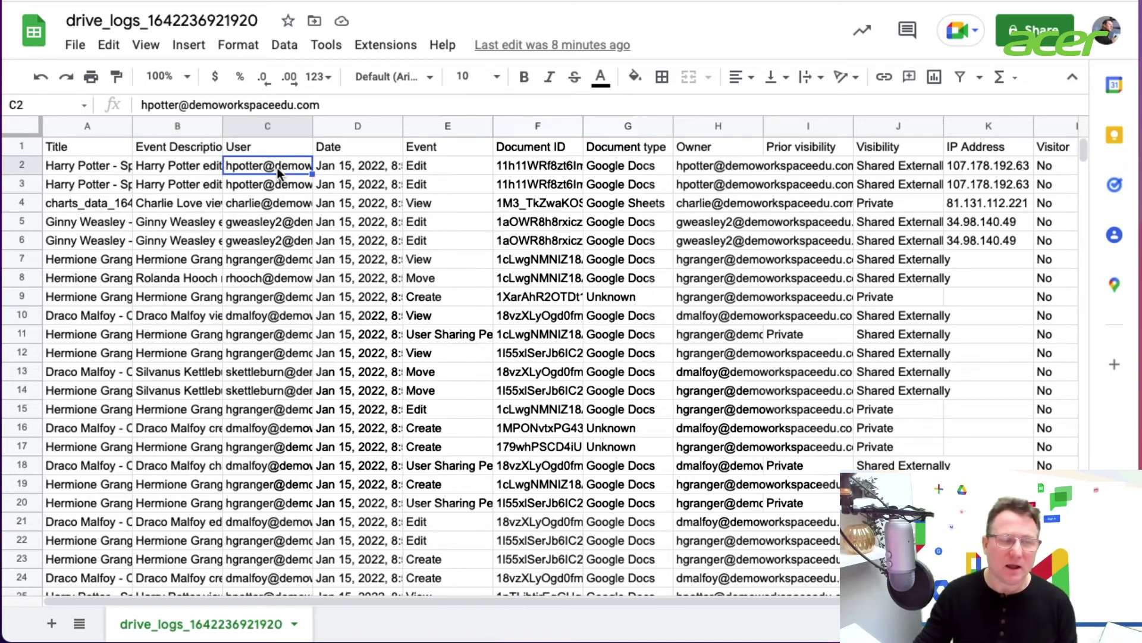
{"action": "left_click", "coordinate": [621, 187]}
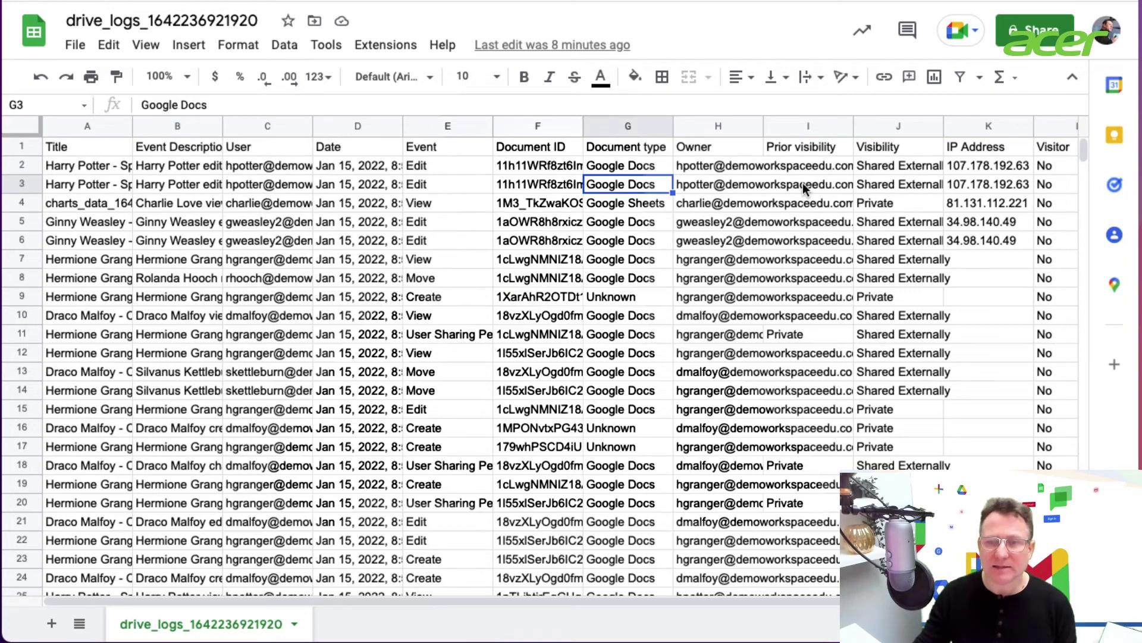
{"action": "scroll", "coordinate": [802, 184], "scroll_direction": "right", "scroll_amount": 2}
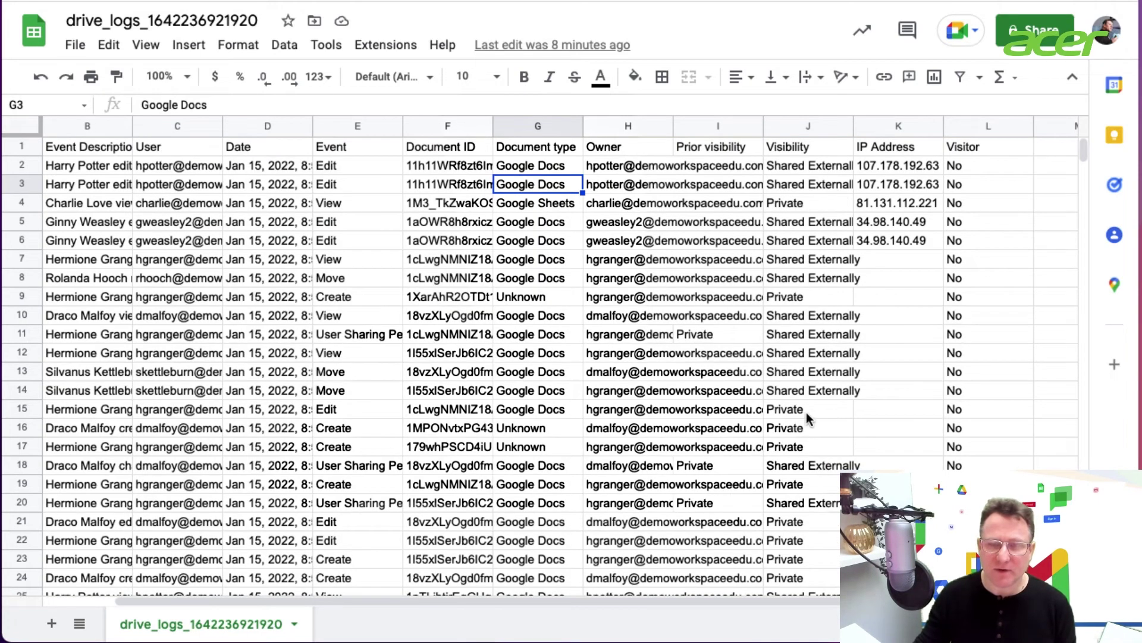
{"action": "scroll", "coordinate": [805, 412], "scroll_direction": "down", "scroll_amount": 2}
{"action": "scroll", "coordinate": [806, 412], "scroll_direction": "up", "scroll_amount": 2}
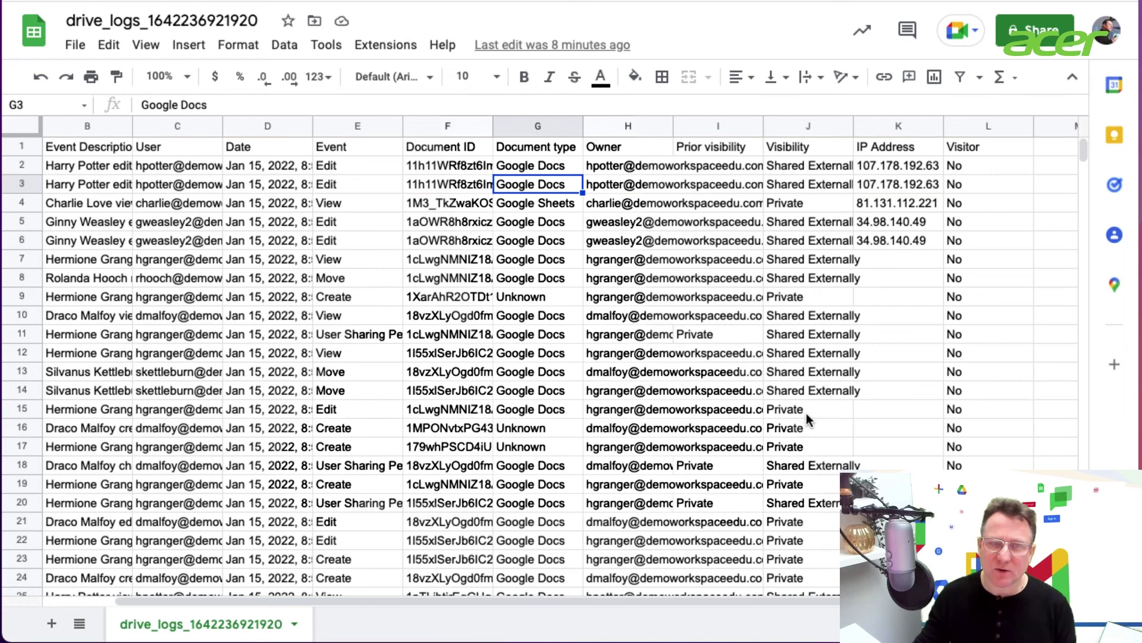